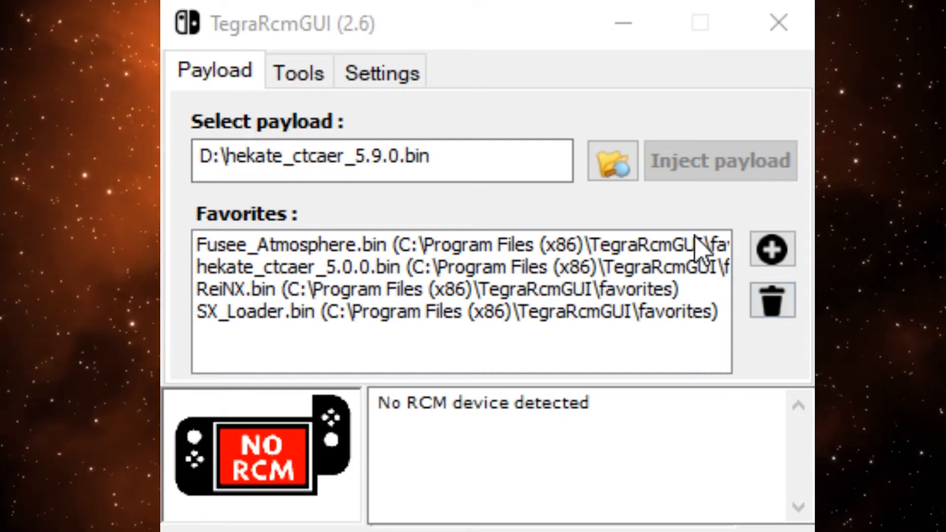
# Launch the APX driver installation from TegraRcmGUI's Settings
pyautogui.click(662, 217)
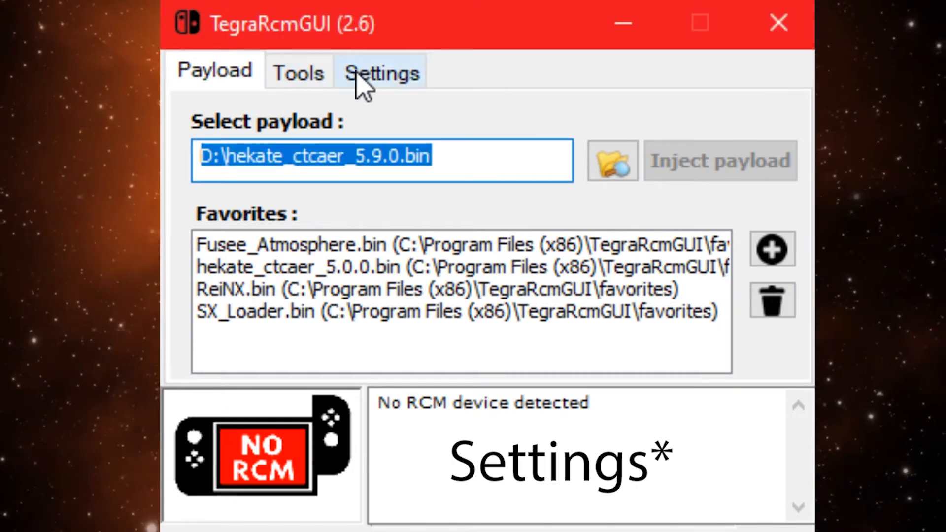
pyautogui.click(377, 73)
pyautogui.click(336, 309)
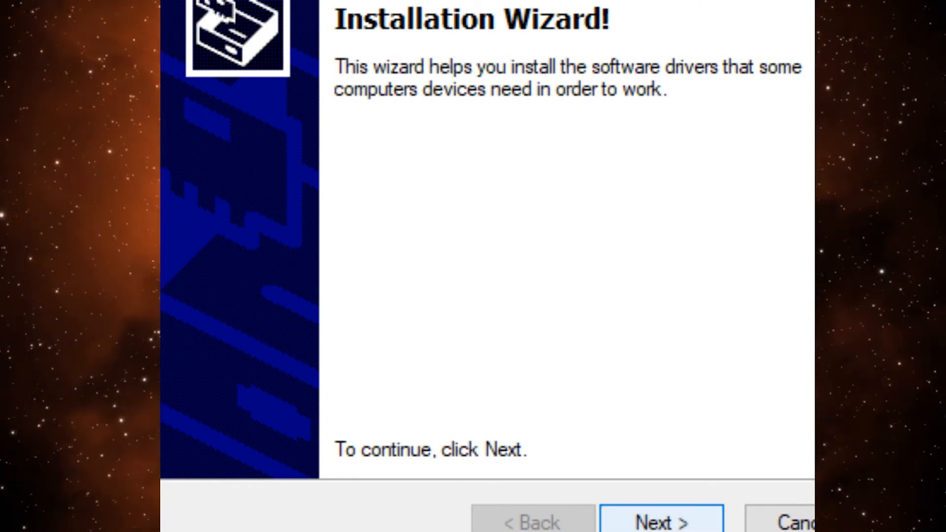
# Proceed through the Device Driver Installation Wizard to install the Switch drivers
pyautogui.click(660, 520)
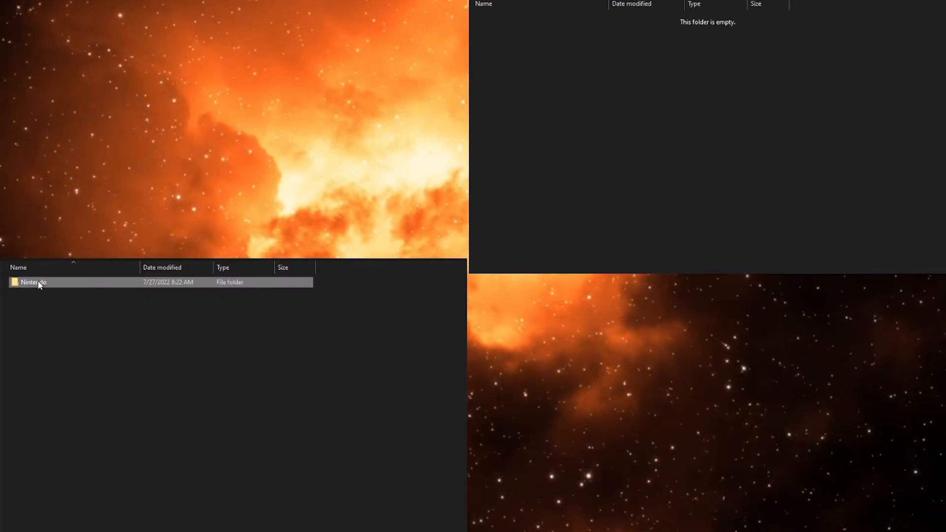
# Copy the SD card's Nintendo folder into the empty backup folder
pyautogui.moveTo(33, 282)
pyautogui.mouseDown()
pyautogui.moveTo(120, 385)
pyautogui.moveTo(373, 411)
pyautogui.moveTo(664, 135)
pyautogui.mouseUp()
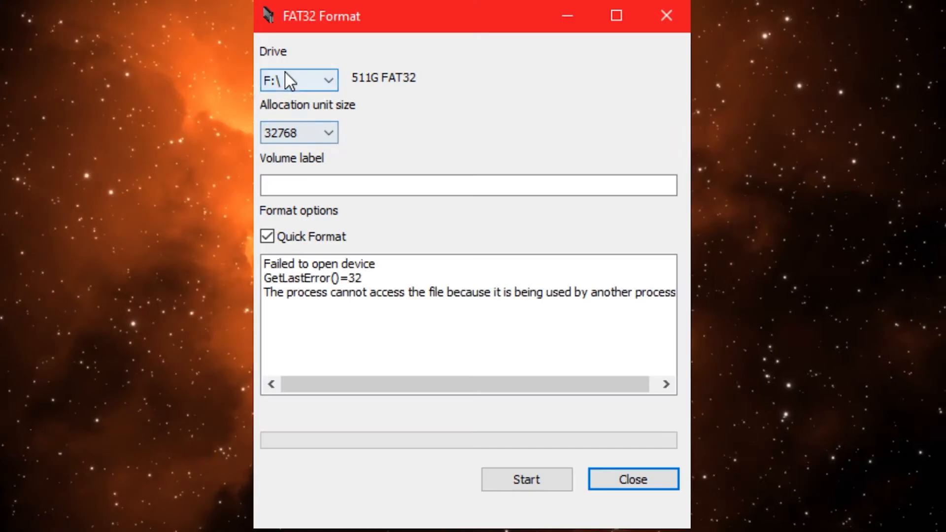
# Format drive F: as FAT32 with 65536 allocation unit size, confirming the erase warning
pyautogui.click(285, 73)
pyautogui.click(307, 123)
pyautogui.click(317, 133)
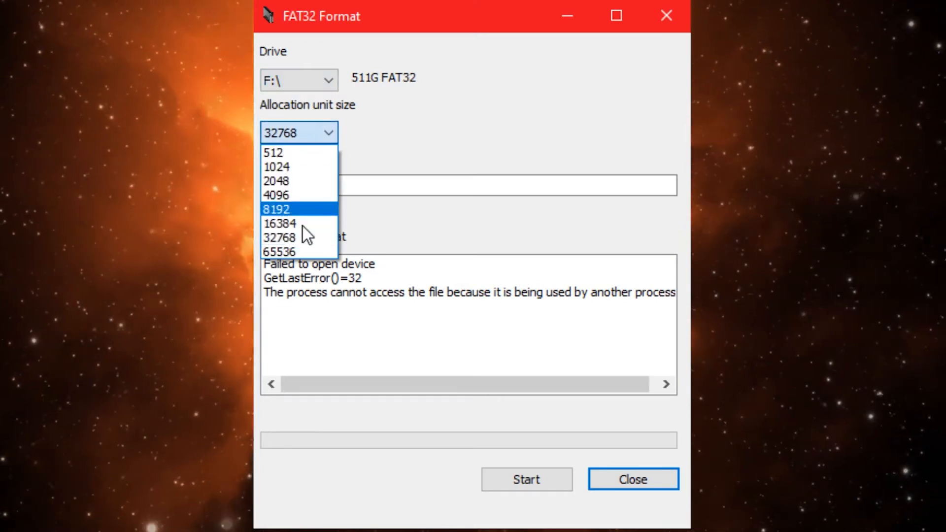
pyautogui.click(291, 252)
pyautogui.click(527, 475)
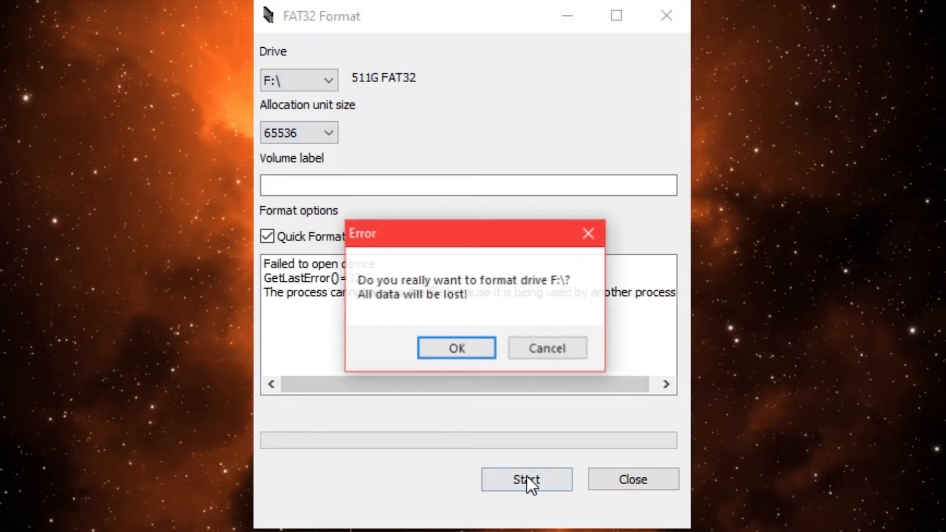
pyautogui.click(464, 345)
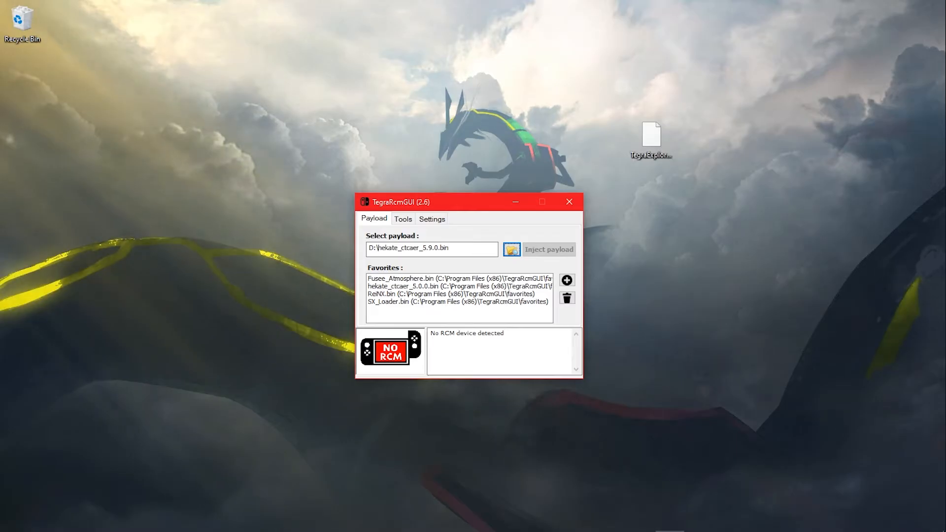
# Choose TegraExplorer.bin from the Desktop as the payload to inject
pyautogui.click(510, 251)
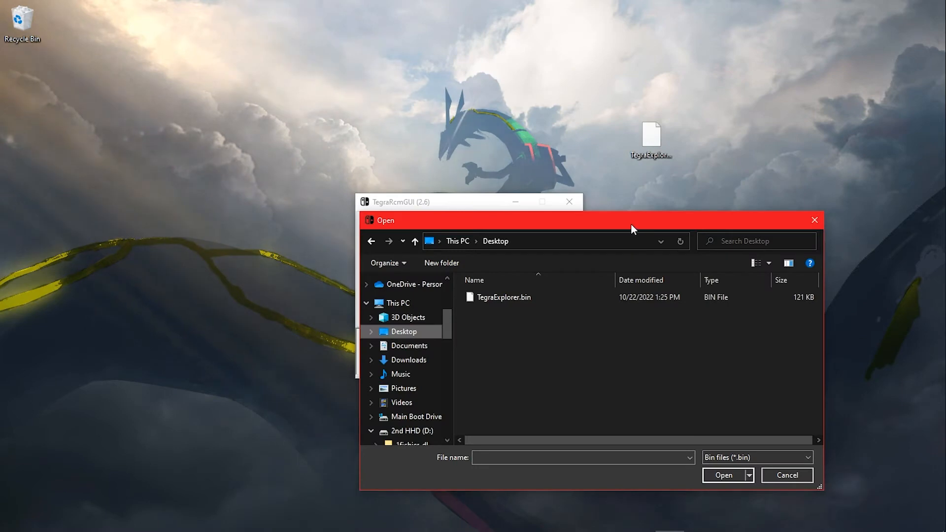
pyautogui.moveTo(630, 224); pyautogui.dragTo(535, 333)
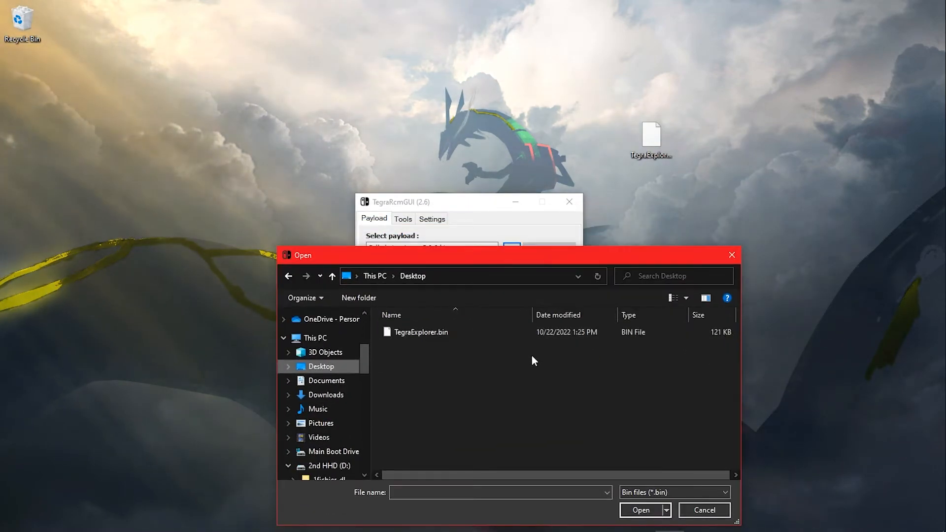
pyautogui.doubleClick(402, 338)
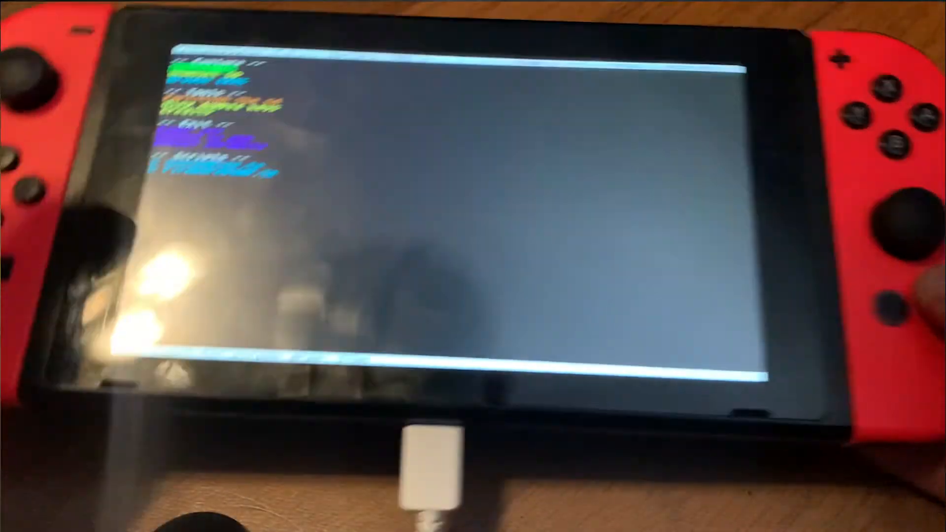
# Partition the SD card as FAT32 only with no emuMMC, confirming Yes
pyautogui.press('Down')
pyautogui.press('Down')
pyautogui.press('Down')
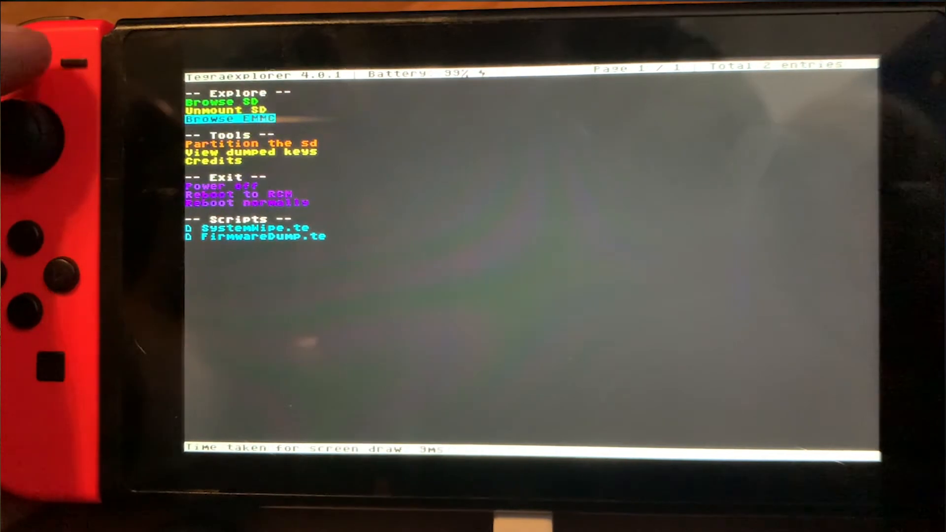
pyautogui.press('Return')
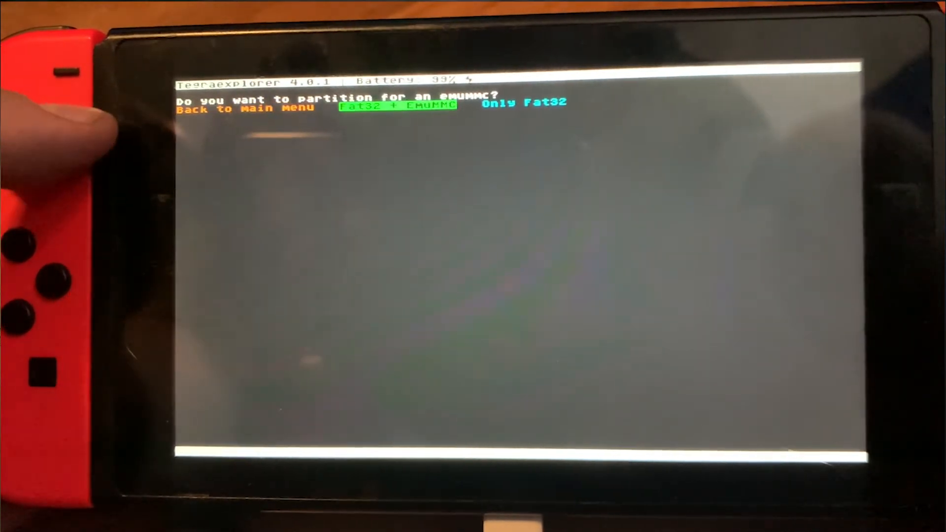
pyautogui.press('Right')
pyautogui.press('Right')
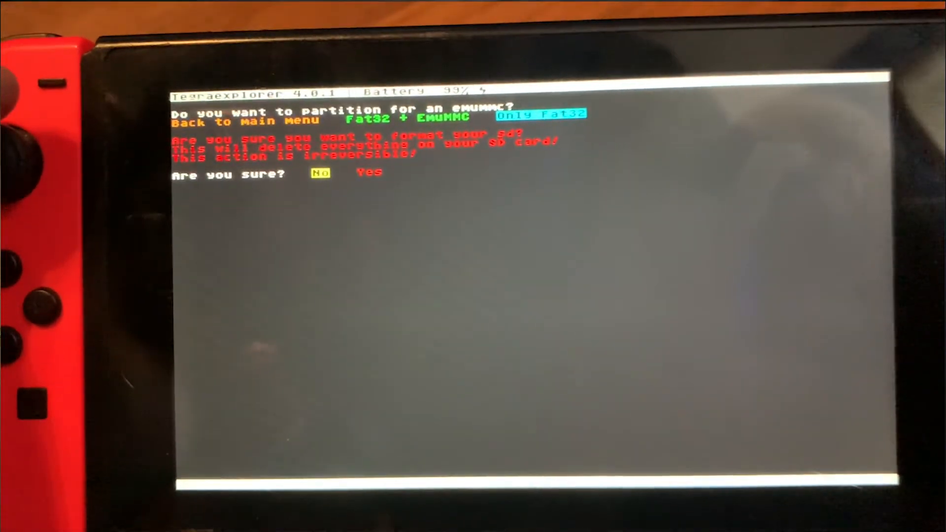
pyautogui.press('Right')
pyautogui.press('Return')
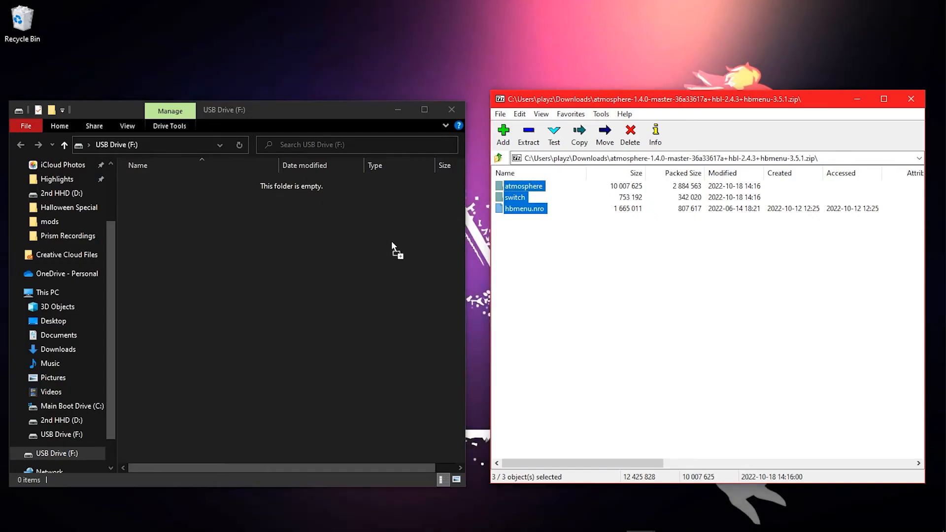
# Paste atmosphere, switch and hbmenu.nro onto USB Drive (F:) and close the Atmosphere archive
pyautogui.click(346, 242)
pyautogui.hotkey('ctrl', 'v')
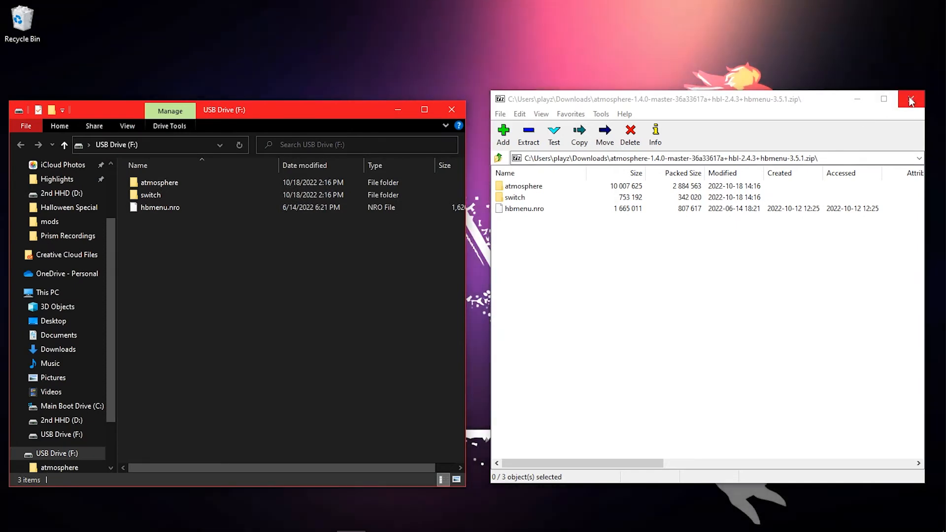
pyautogui.click(910, 99)
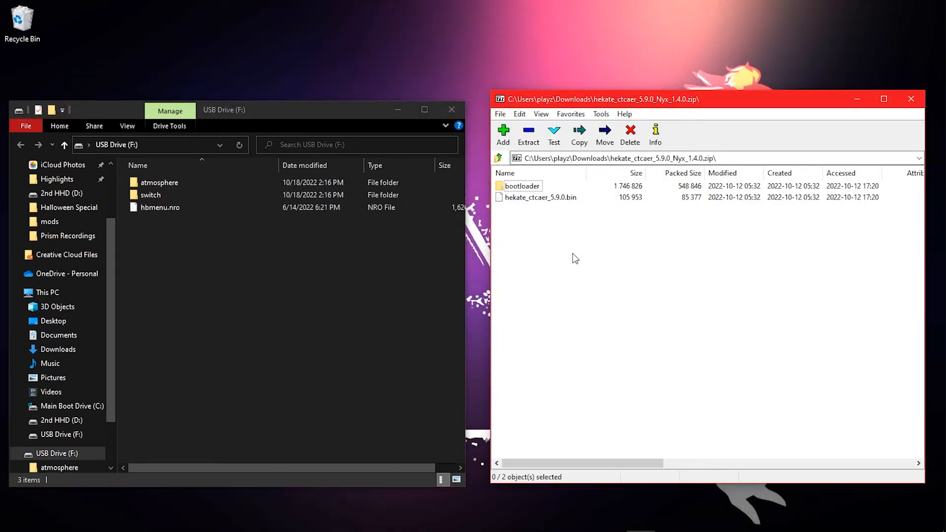
# Copy hekate's bootloader folder and hekate_ctcaer_5.9.0.bin from the hekate zip to F:
pyautogui.moveTo(521, 186); pyautogui.dragTo(394, 249)
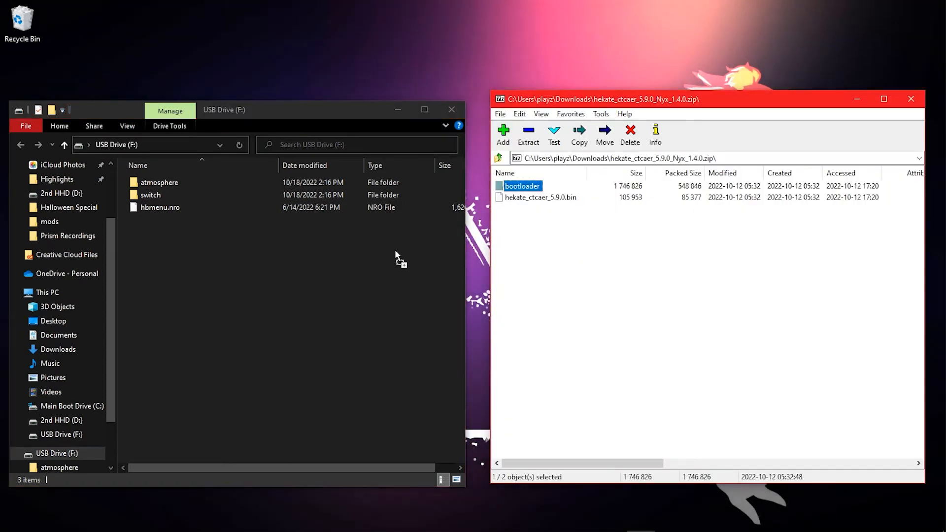
pyautogui.moveTo(394, 249); pyautogui.dragTo(395, 256)
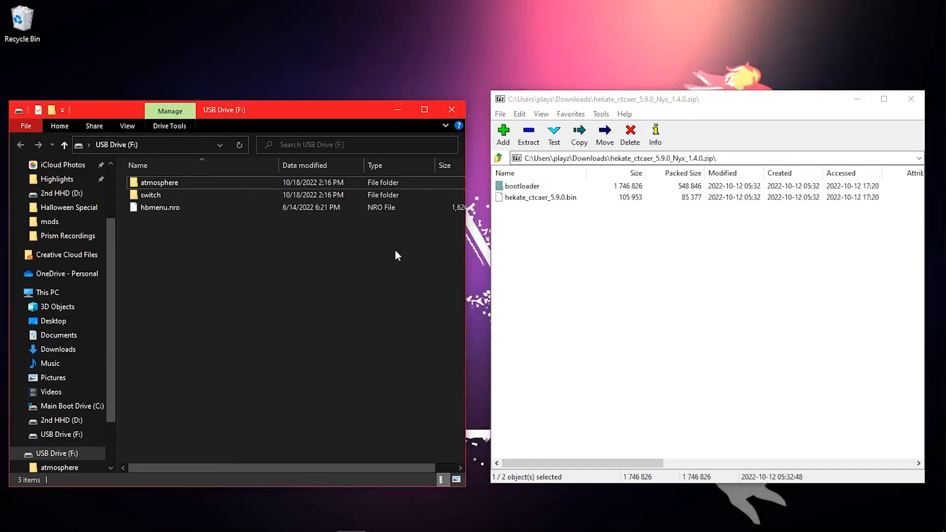
pyautogui.moveTo(540, 197)
pyautogui.mouseDown()
pyautogui.moveTo(498, 201)
pyautogui.moveTo(496, 218)
pyautogui.mouseUp()
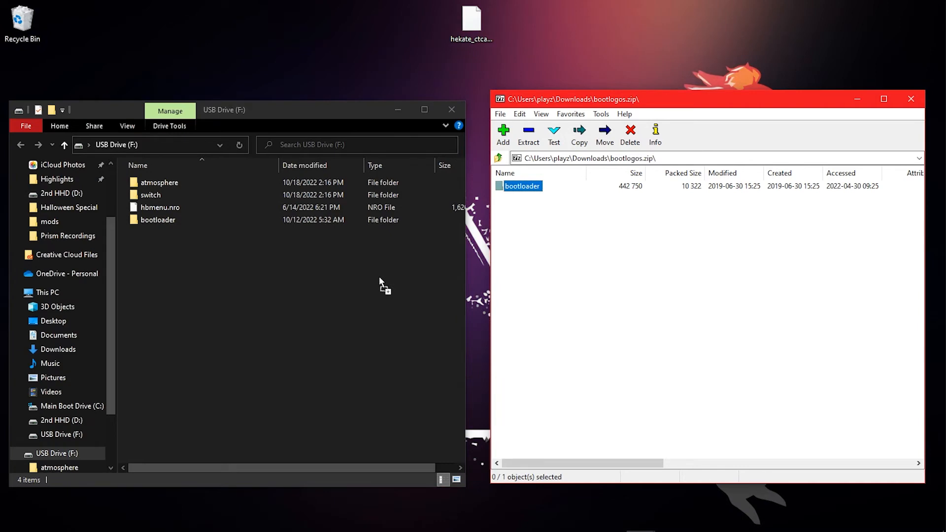
# Copy the bootlogos bootloader folder onto F: and close the archive
pyautogui.moveTo(379, 282); pyautogui.dragTo(379, 281)
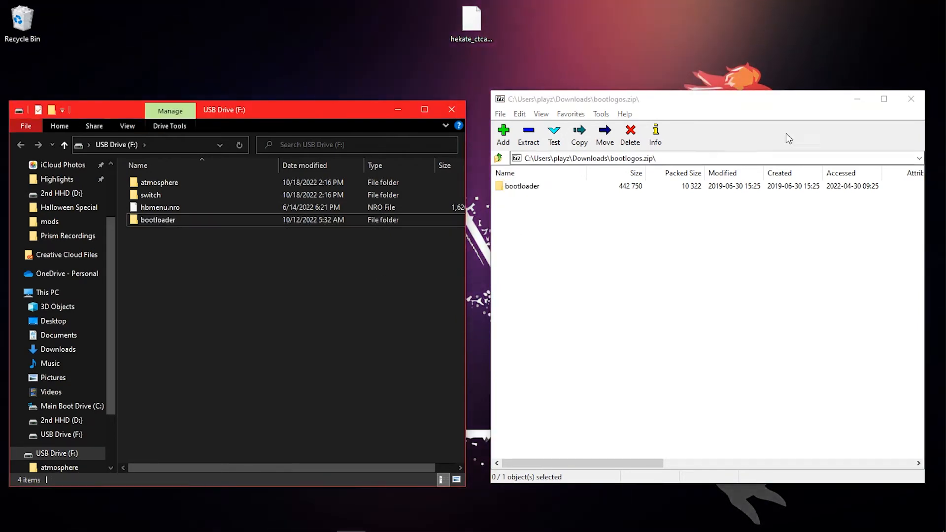
pyautogui.click(909, 99)
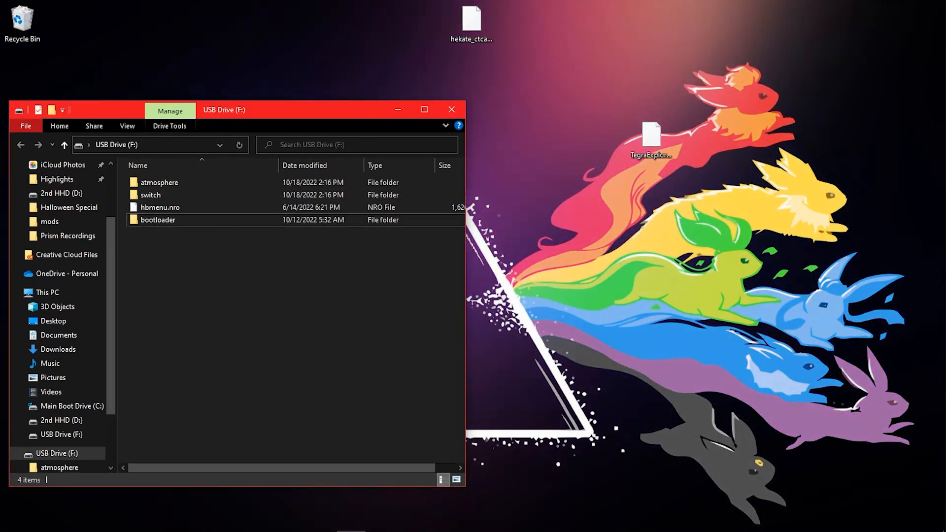
# Copy hekate_ipl.ini into the SD card's bootloader folder
pyautogui.moveTo(638, 278); pyautogui.dragTo(540, 254)
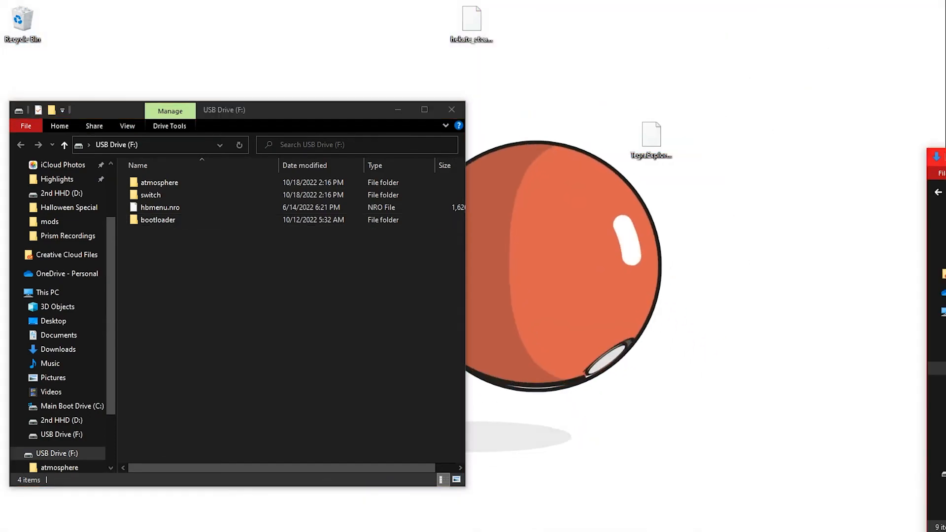
pyautogui.moveTo(939, 86)
pyautogui.mouseDown()
pyautogui.moveTo(635, 86)
pyautogui.moveTo(644, 108)
pyautogui.mouseUp()
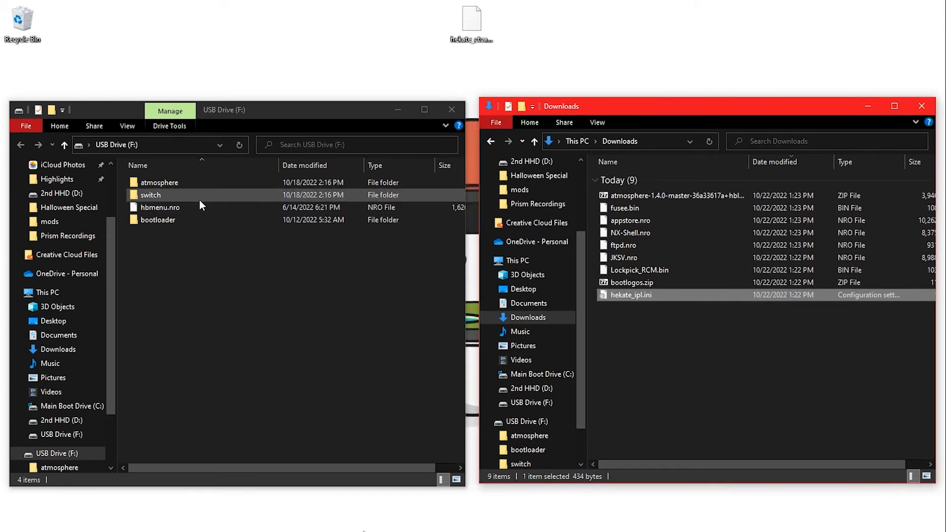
pyautogui.doubleClick(158, 220)
pyautogui.moveTo(630, 295)
pyautogui.mouseDown()
pyautogui.moveTo(620, 308)
pyautogui.moveTo(312, 312)
pyautogui.mouseUp()
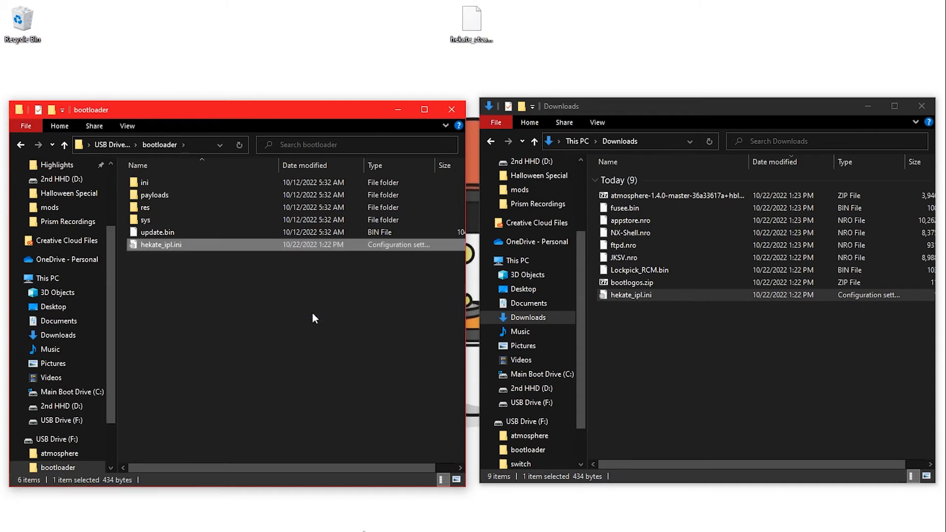
pyautogui.click(313, 313)
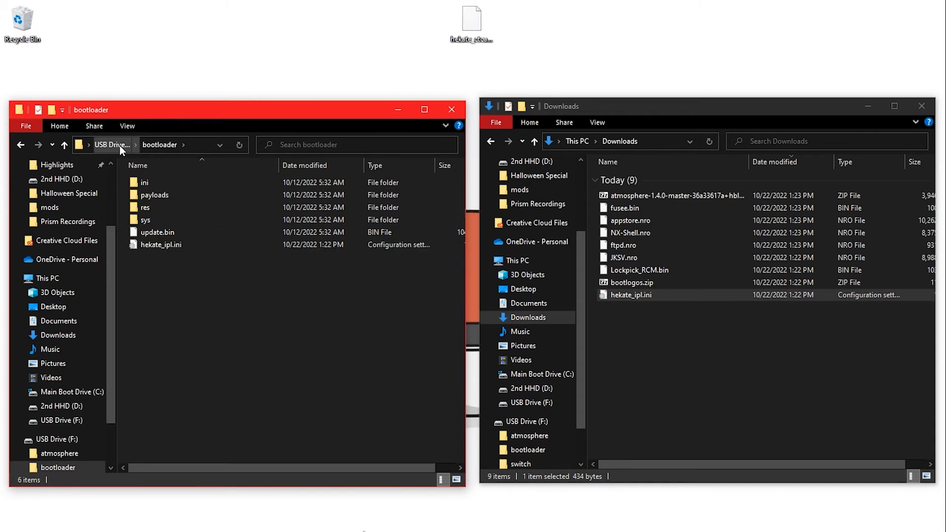
# Copy Lockpick_RCM.bin and fusee.bin into bootloader's payloads folder
pyautogui.doubleClick(165, 198)
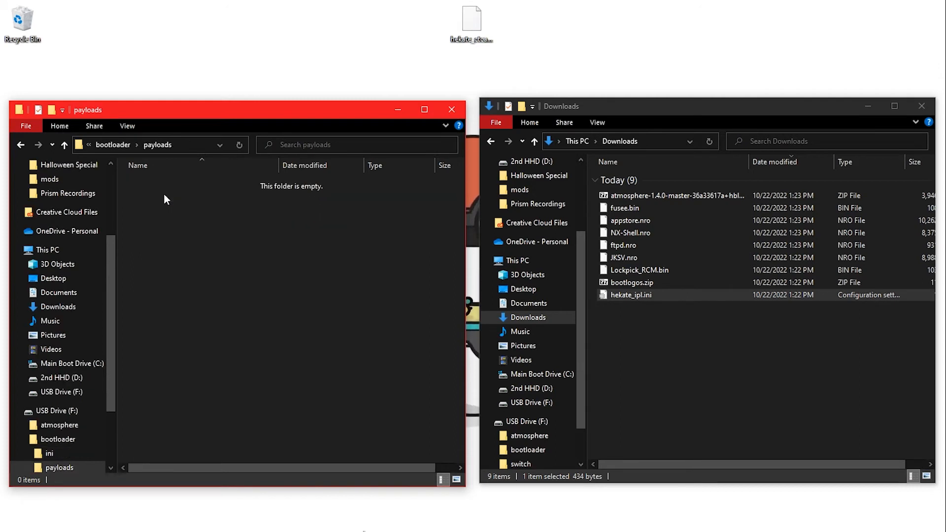
pyautogui.moveTo(636, 269); pyautogui.dragTo(295, 236)
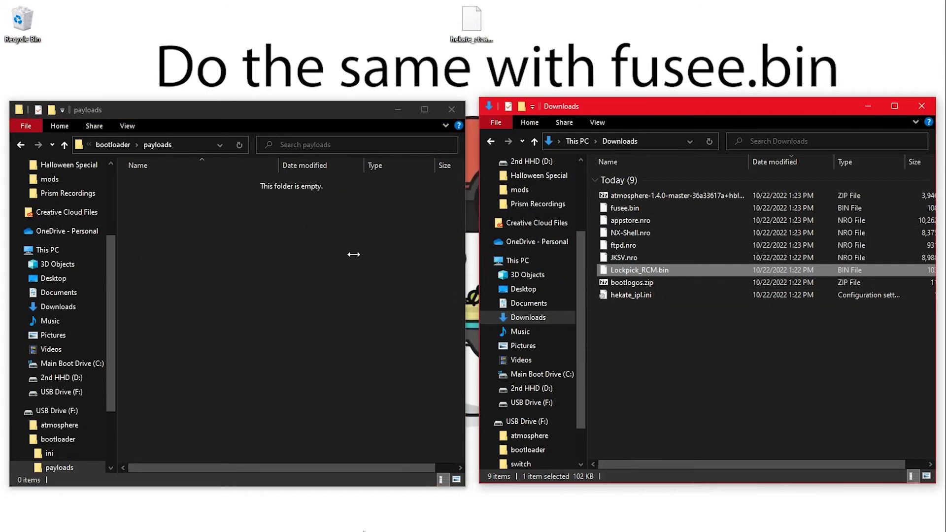
pyautogui.click(624, 208)
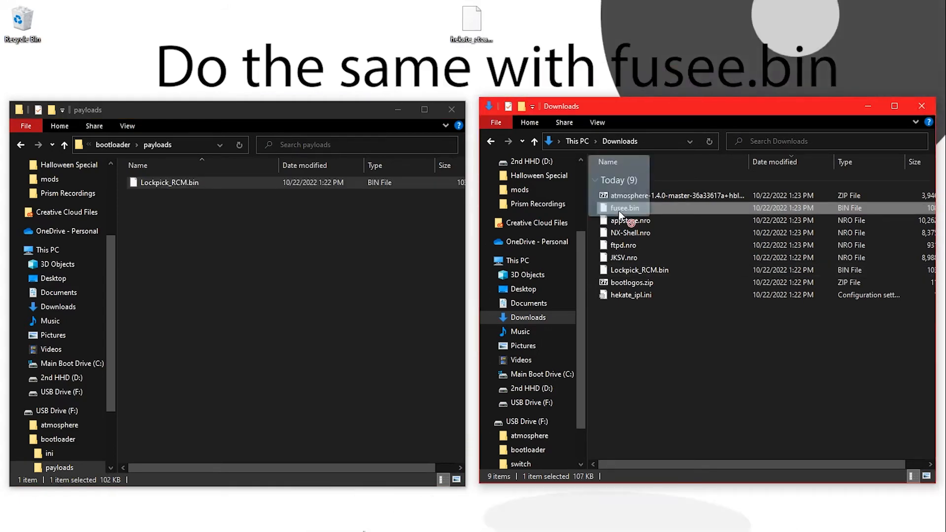
pyautogui.moveTo(624, 207); pyautogui.dragTo(391, 245)
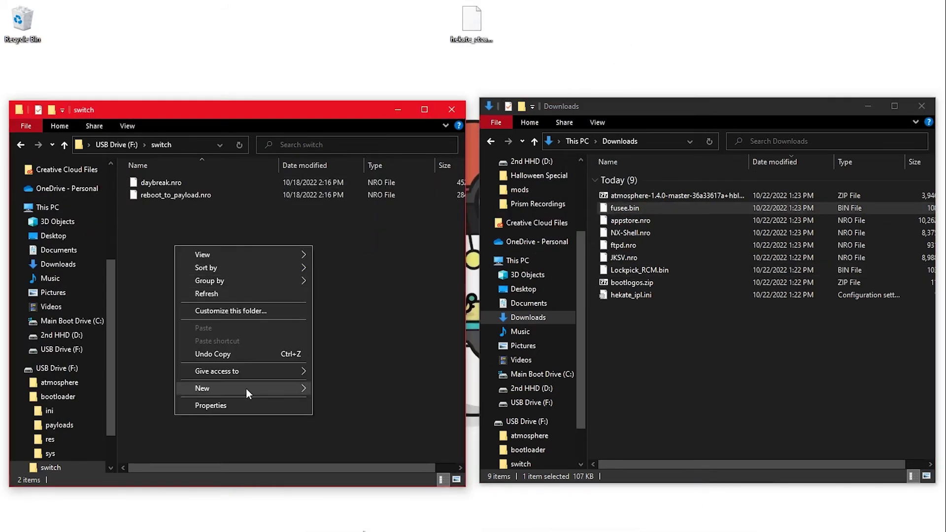
# Create an appstore folder inside switch and copy appstore.nro into it
pyautogui.click(246, 389)
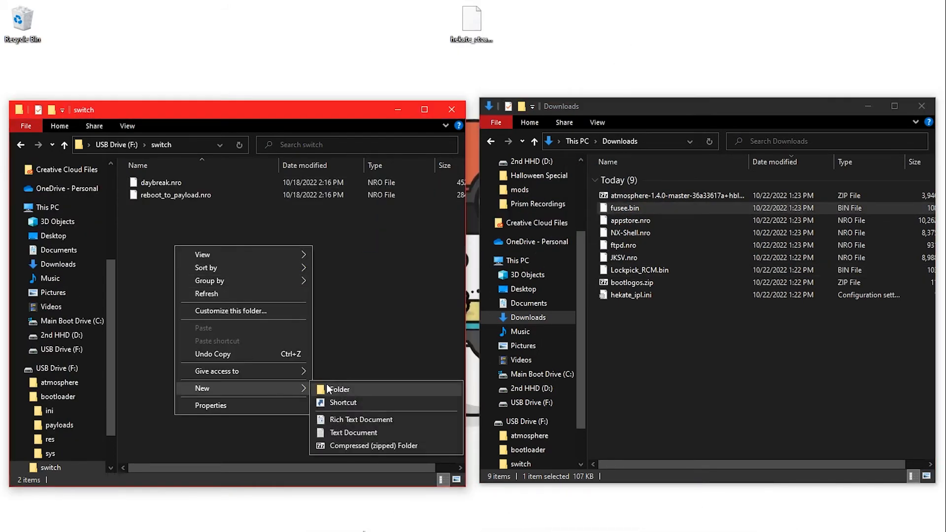
pyautogui.click(335, 384)
pyautogui.write('app')
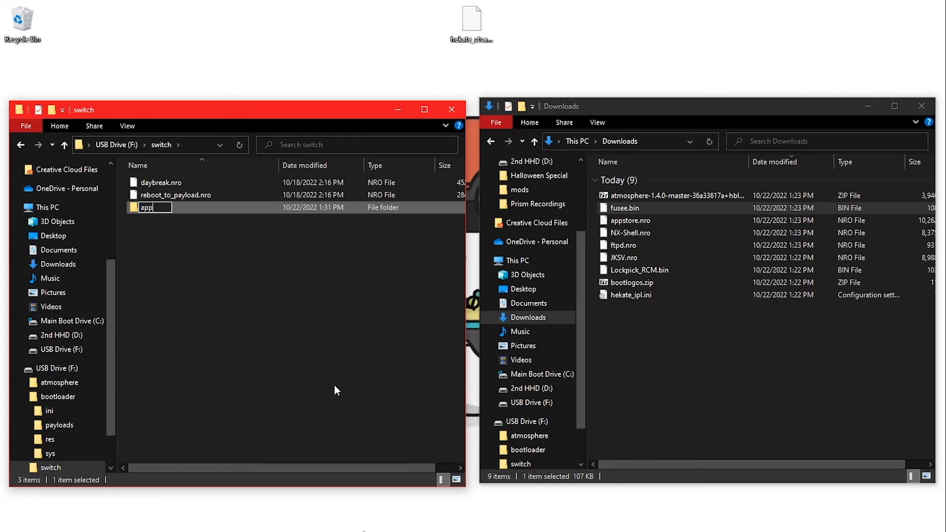
pyautogui.write('store')
pyautogui.press('Return')
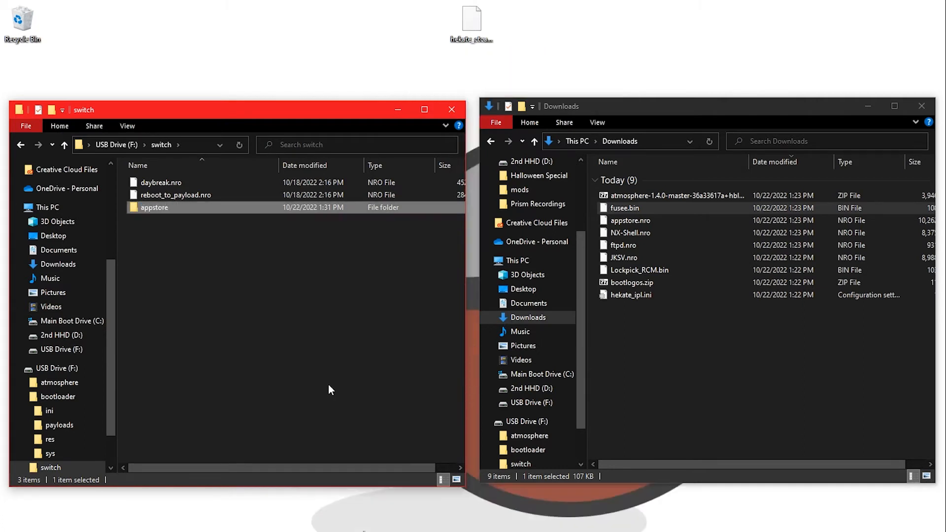
pyautogui.click(334, 386)
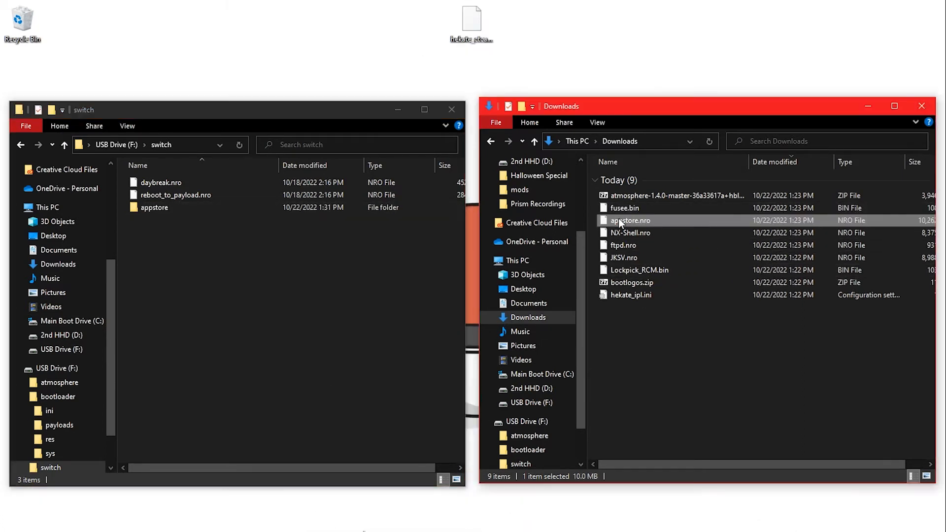
pyautogui.moveTo(619, 219)
pyautogui.mouseDown()
pyautogui.moveTo(226, 218)
pyautogui.moveTo(182, 208)
pyautogui.mouseUp()
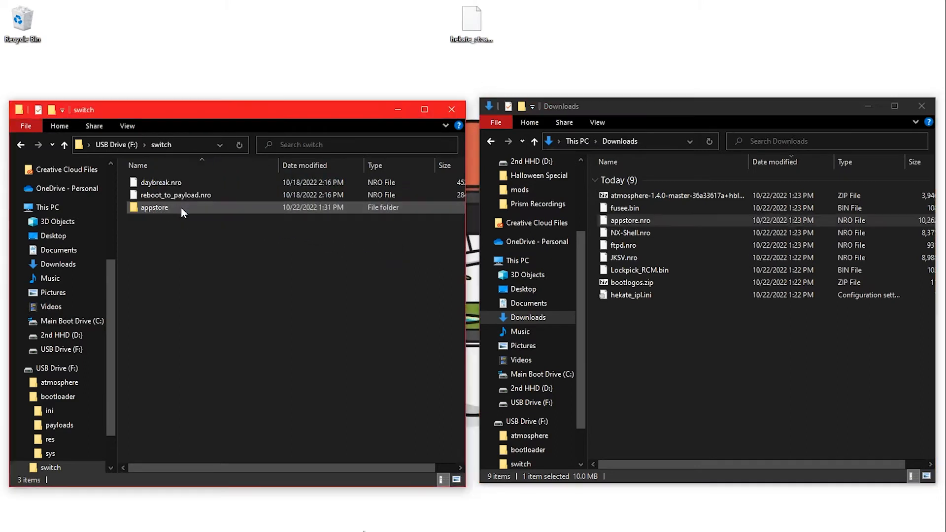
# Copy NX-Shell.nro, ftpd.nro and JKSV.nro into the switch folder
pyautogui.click(651, 231)
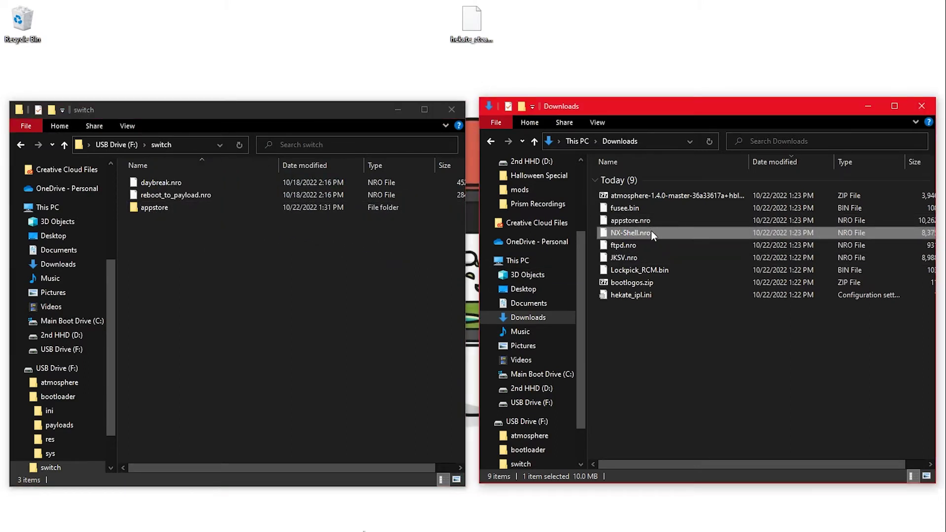
pyautogui.keyDown('ctrl'); pyautogui.click(640, 257); pyautogui.keyUp('ctrl')
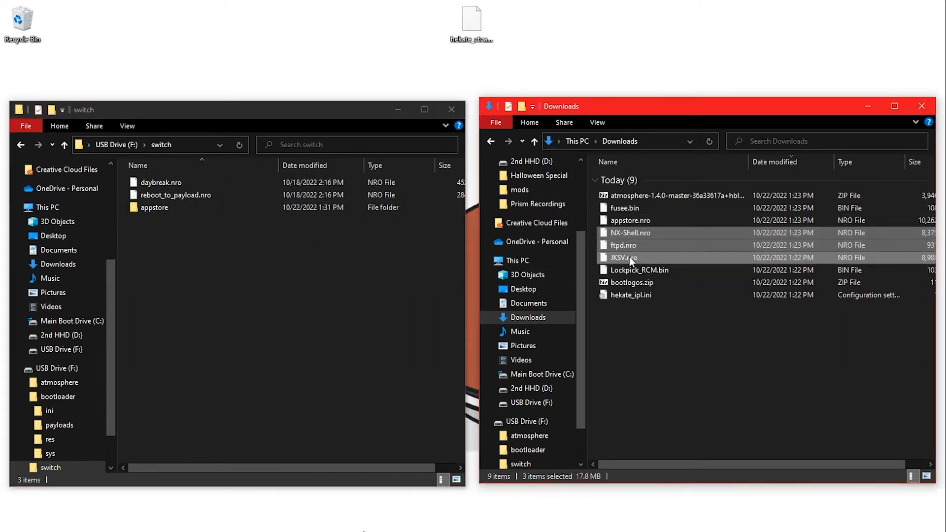
pyautogui.moveTo(625, 257); pyautogui.dragTo(332, 314)
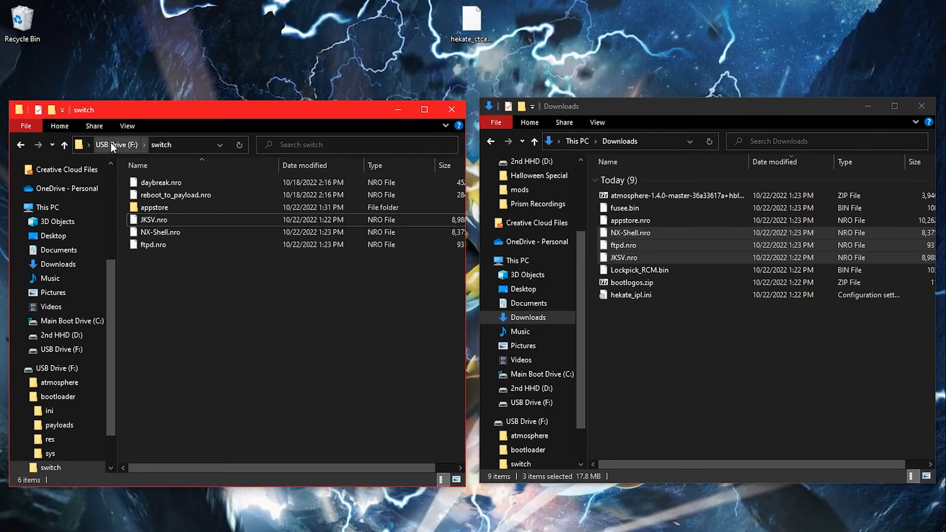
pyautogui.click(112, 145)
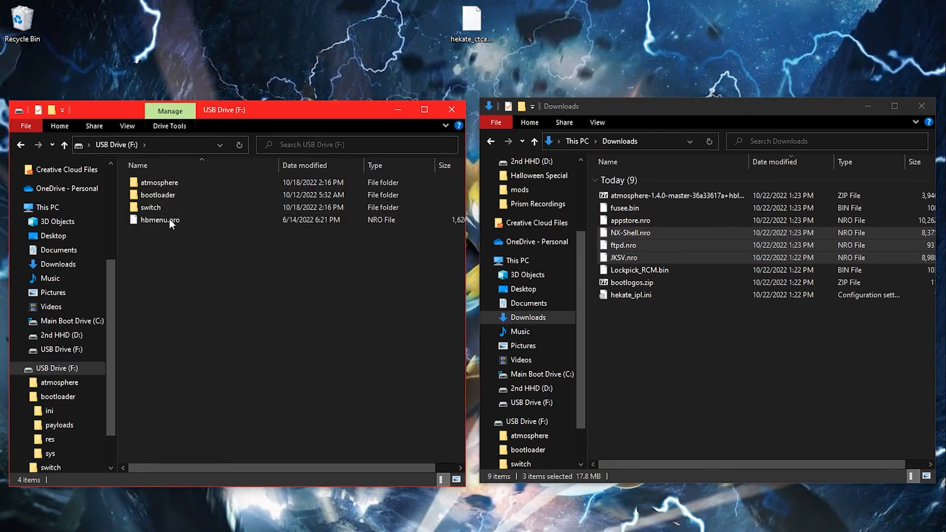
# Close the Downloads window and safely eject USB Drive (F:) via Drive Tools
pyautogui.click(670, 316)
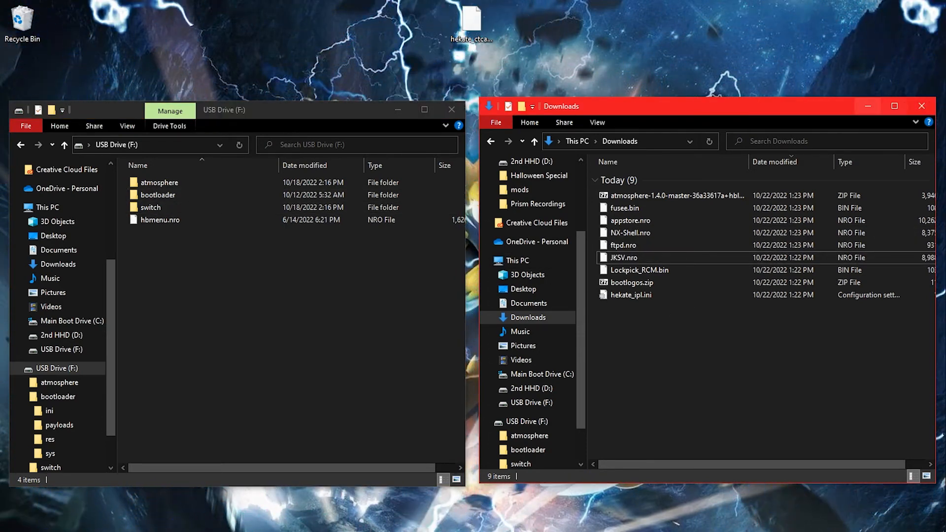
pyautogui.click(176, 123)
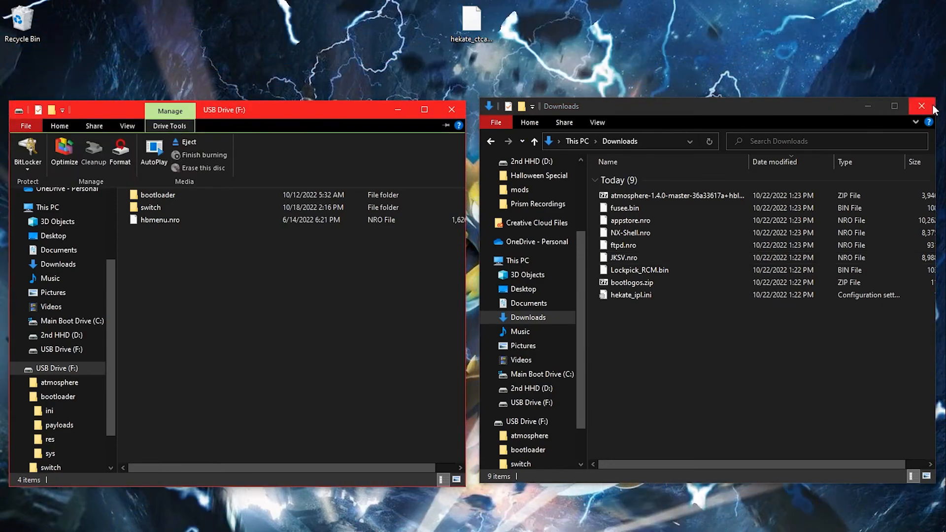
pyautogui.click(922, 106)
pyautogui.click(170, 128)
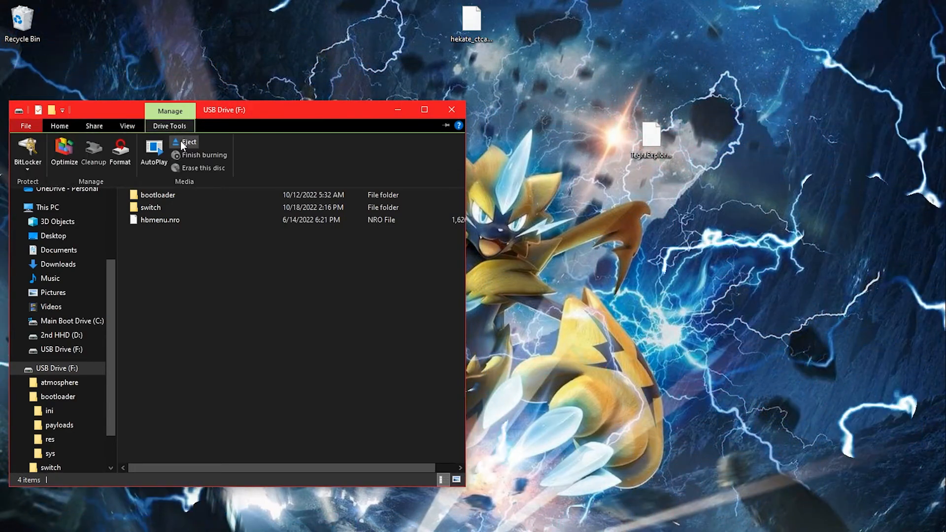
pyautogui.click(180, 141)
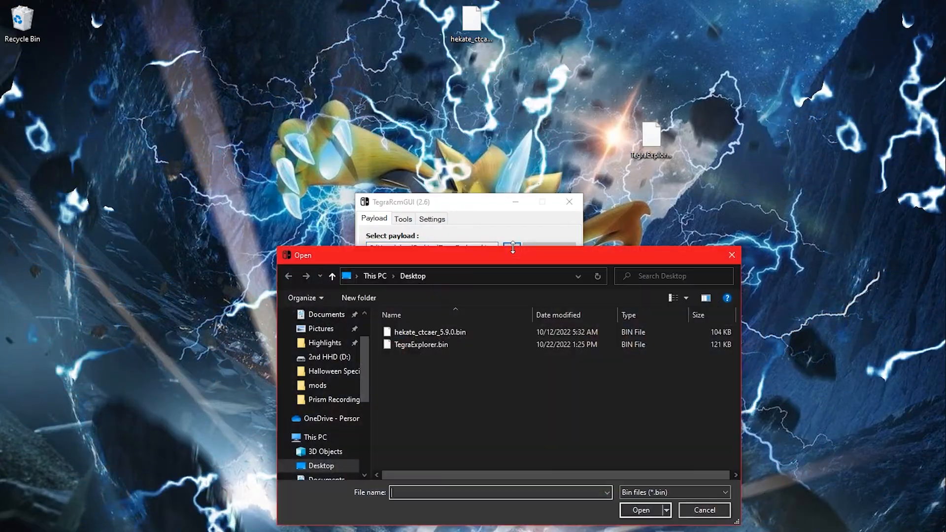
# Load hekate_ctcaer_5.9.0.bin as the payload and inject it into the Switch
pyautogui.click(445, 332)
pyautogui.doubleClick(446, 333)
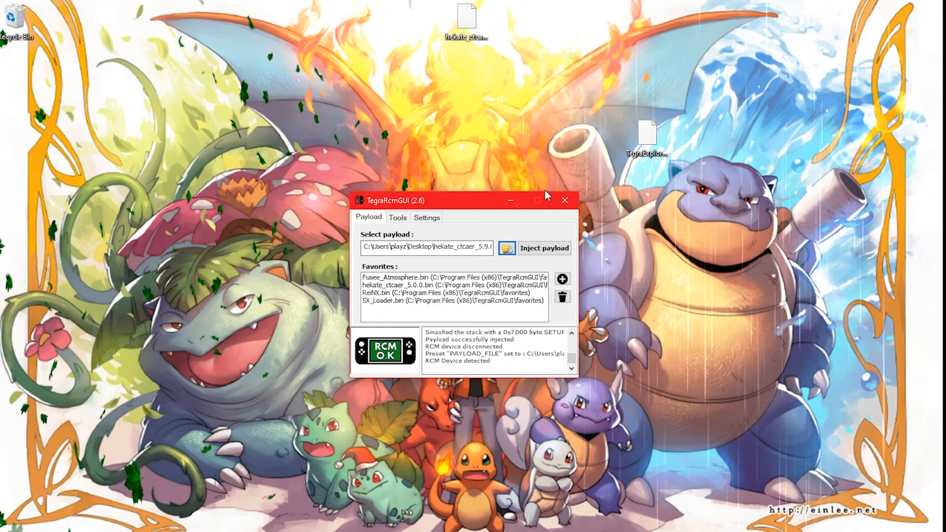
pyautogui.click(544, 247)
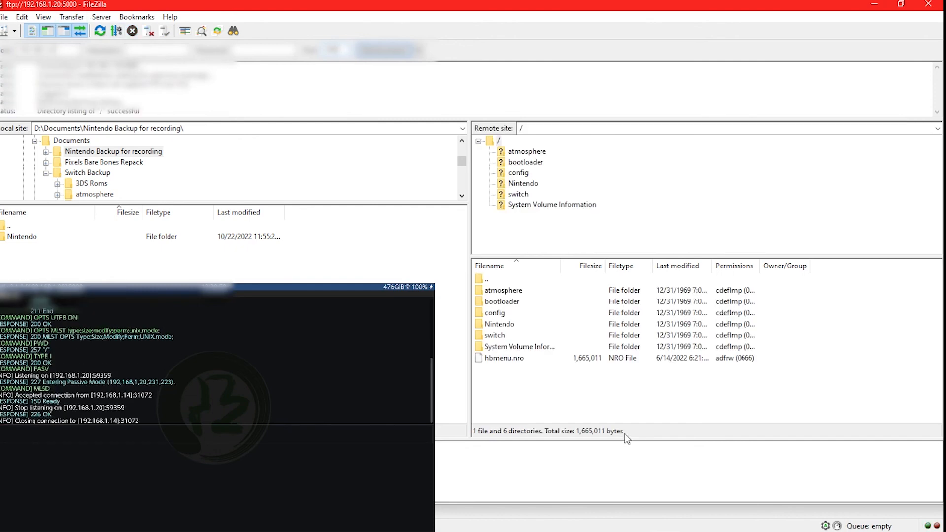
# Upload the local Nintendo folder to the Switch's FTP root, overwriting all existing files
pyautogui.click(13, 238)
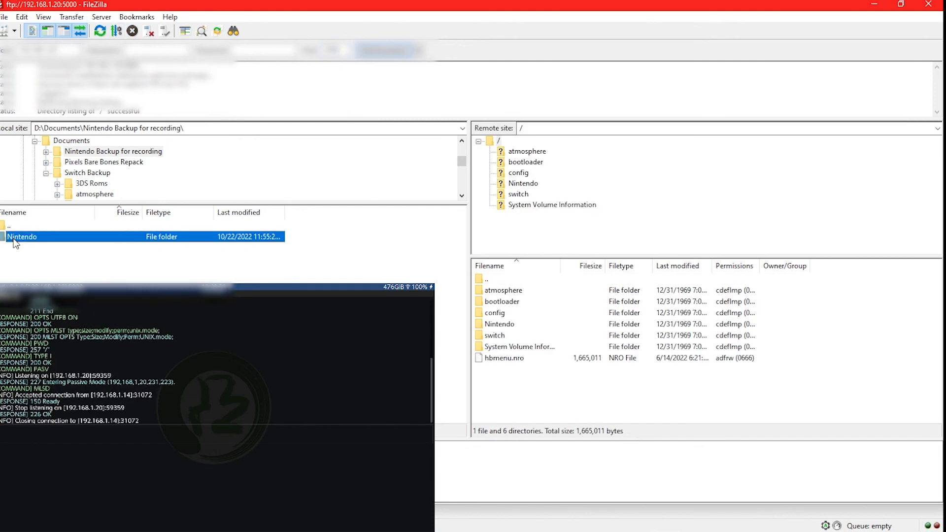
pyautogui.moveTo(440, 382); pyautogui.dragTo(503, 399)
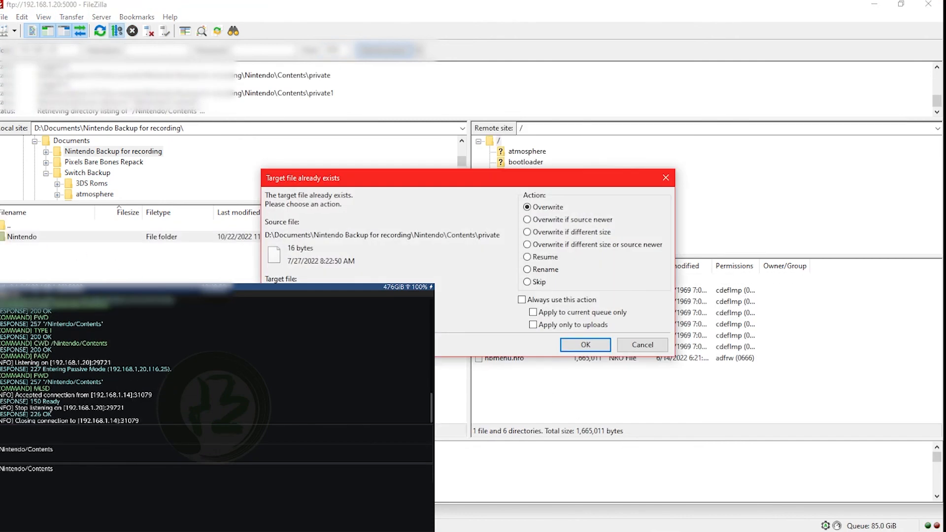
pyautogui.click(521, 299)
pyautogui.click(584, 345)
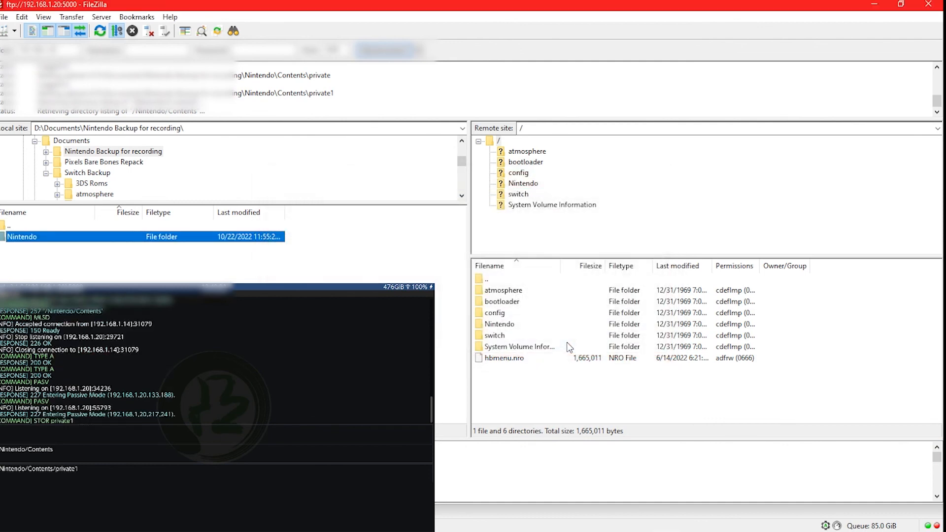